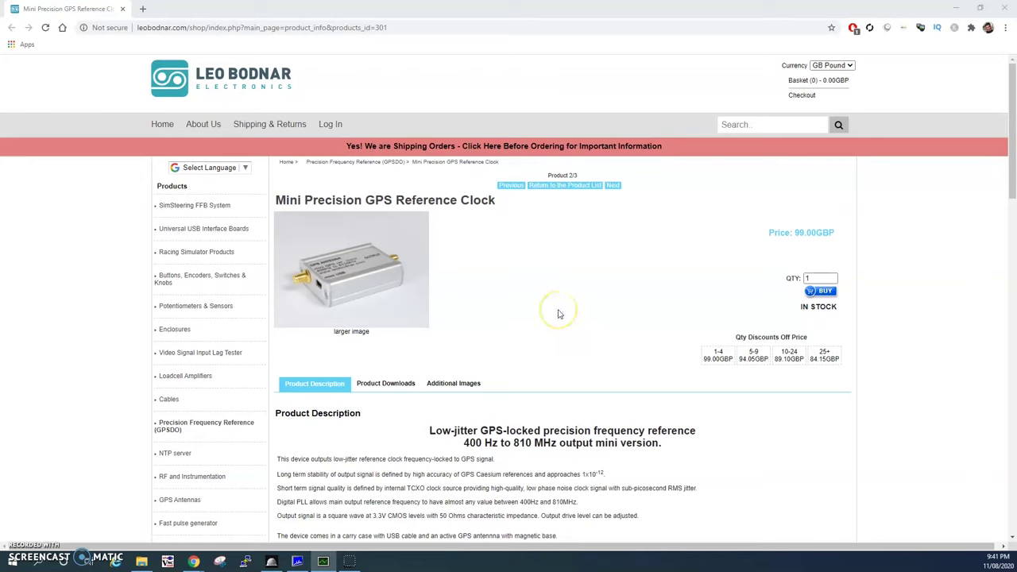
Show the Mini Precision GPS Reference Clock's product downloads and locate the Configuration Software entry
scroll(559, 315, "down", 1)
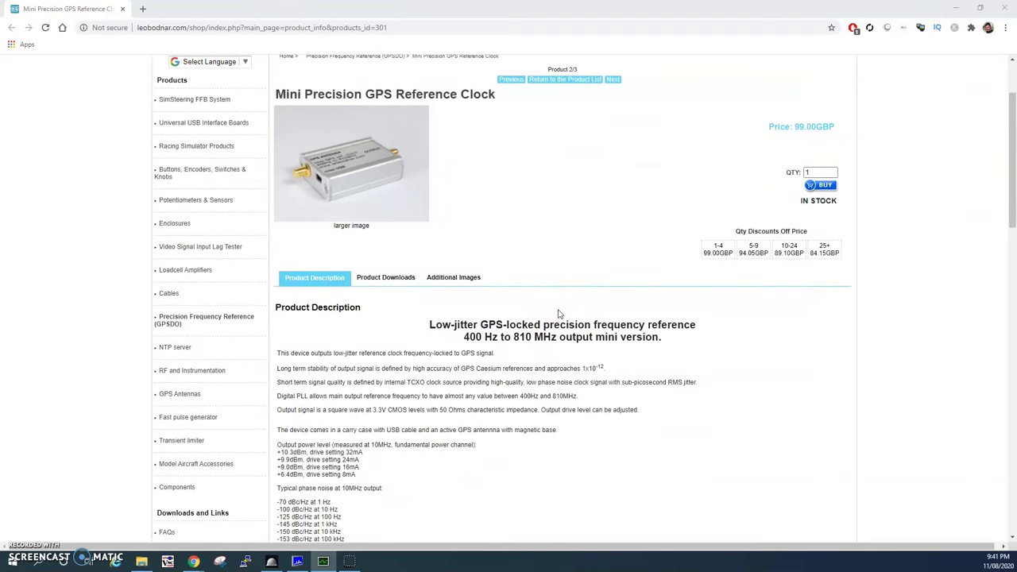
left_click(375, 285)
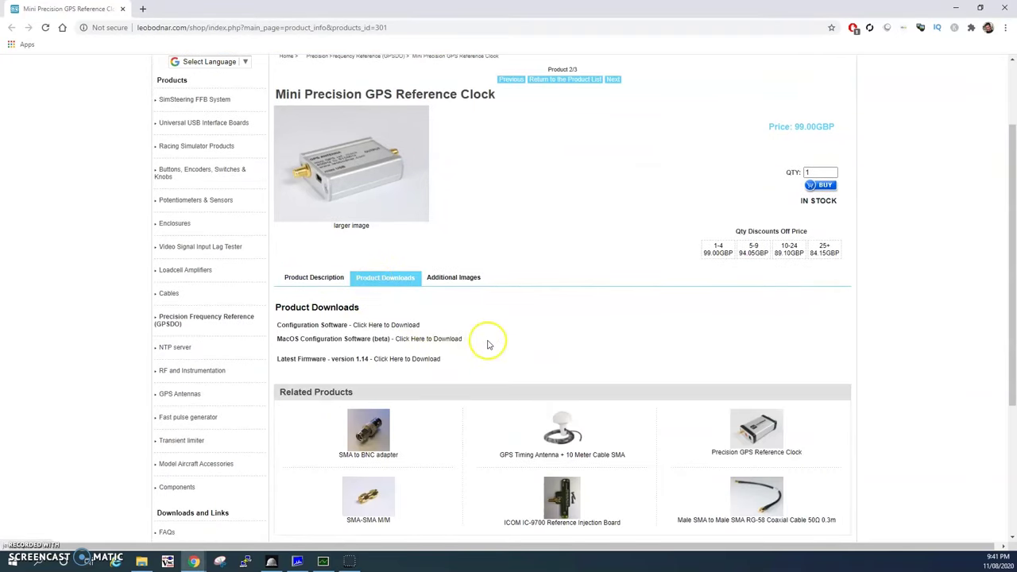
scroll(483, 342, "down", 1)
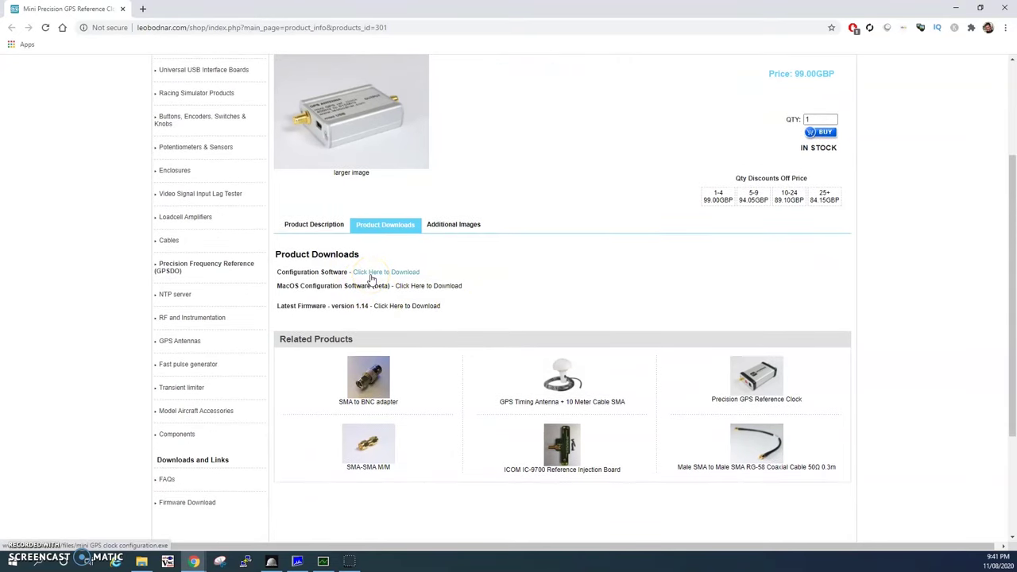
left_click(335, 275)
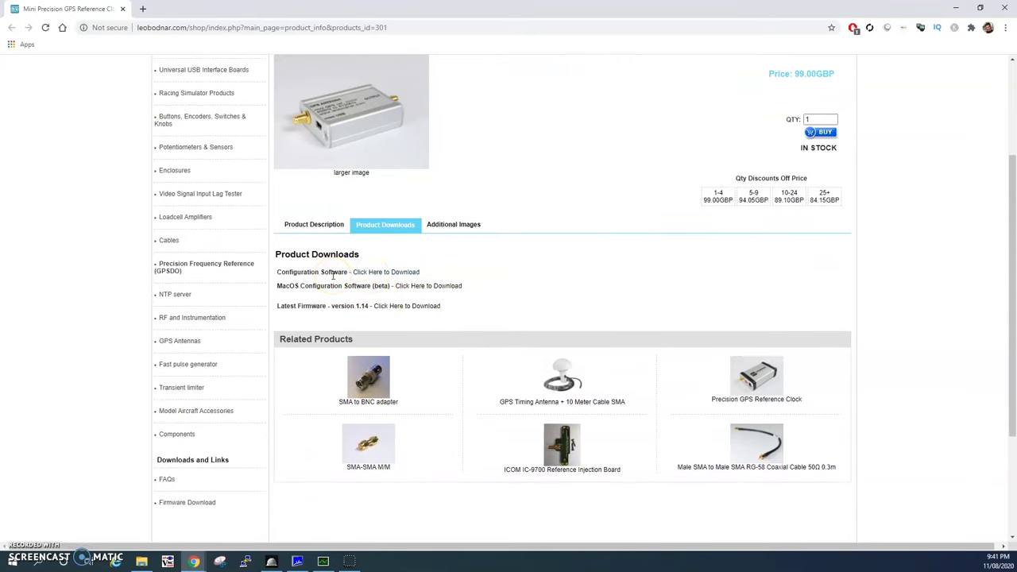
Switch to mini GPS Clock Configuration and review its advanced settings, including the available output drive strengths
left_click(69, 182)
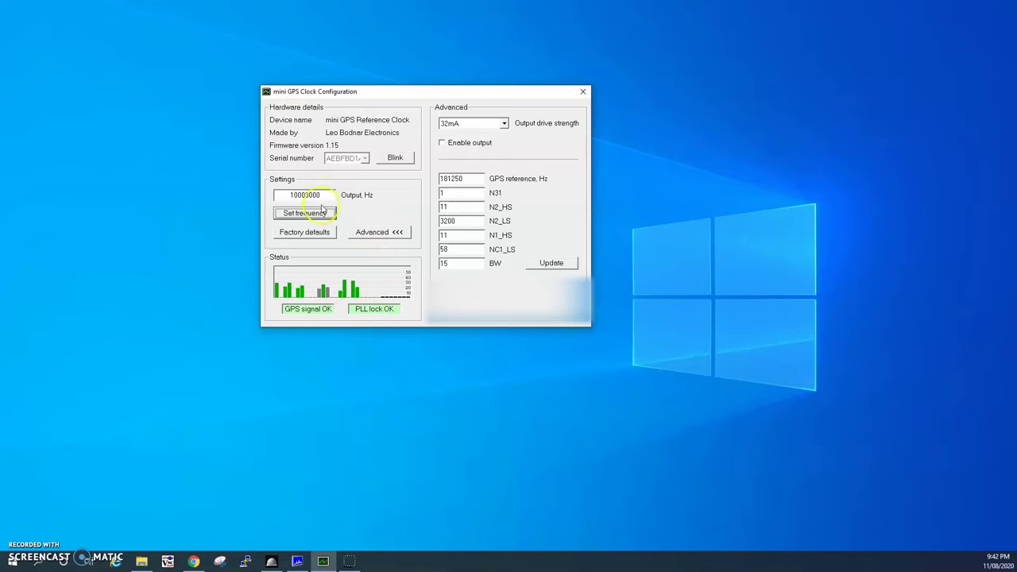
left_click(322, 211)
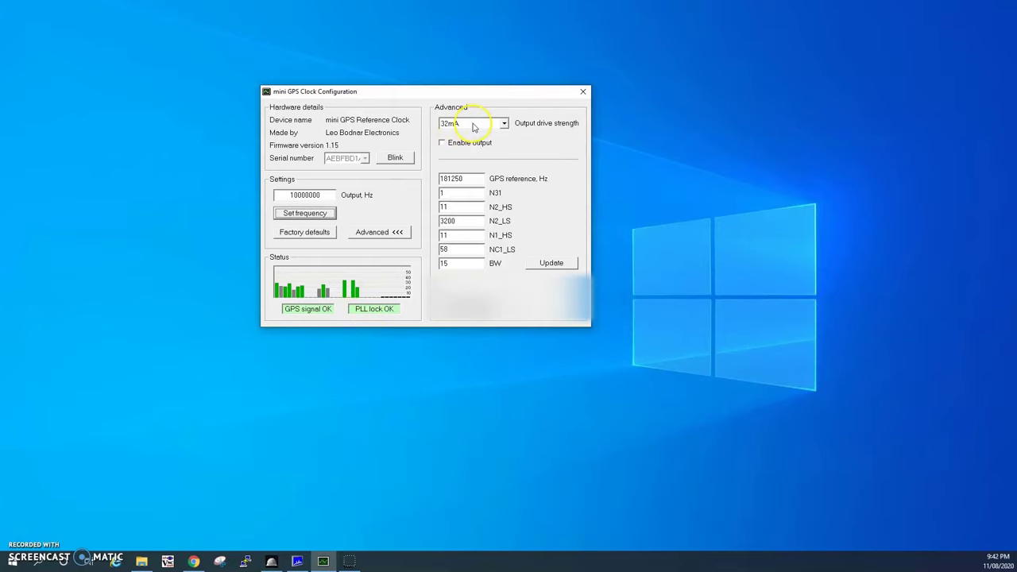
left_click(398, 235)
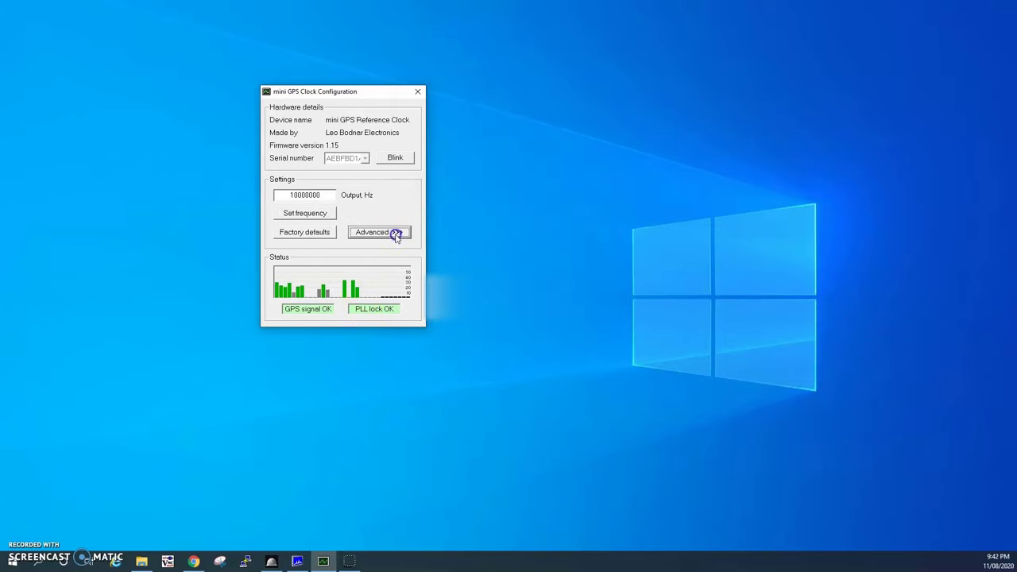
left_click(395, 235)
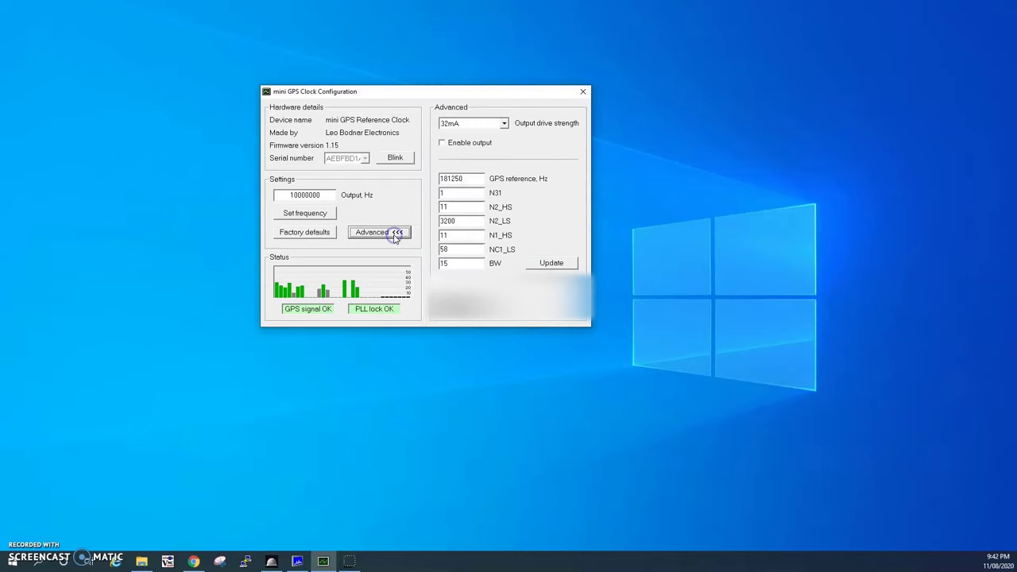
left_click(504, 125)
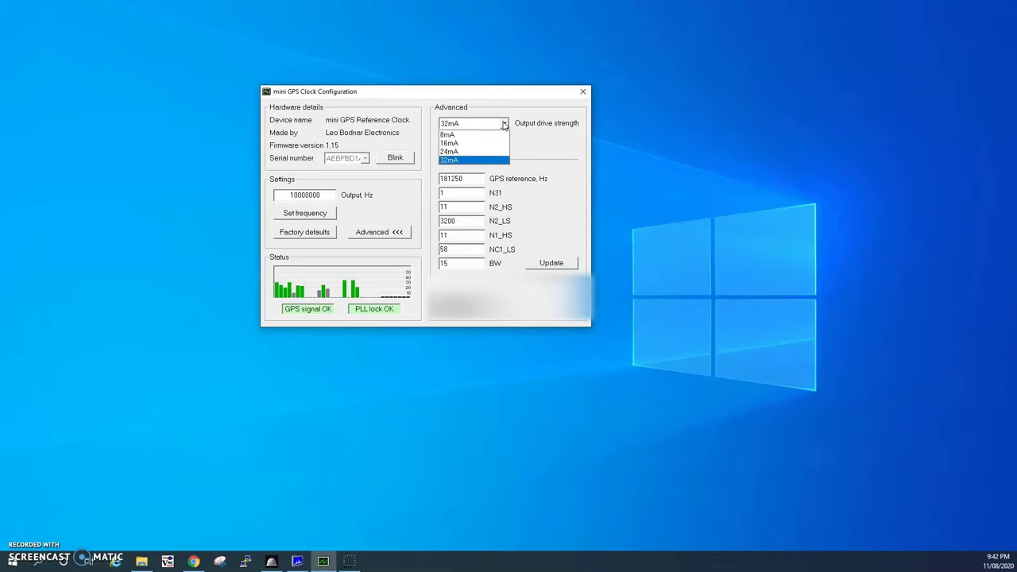
left_click(504, 125)
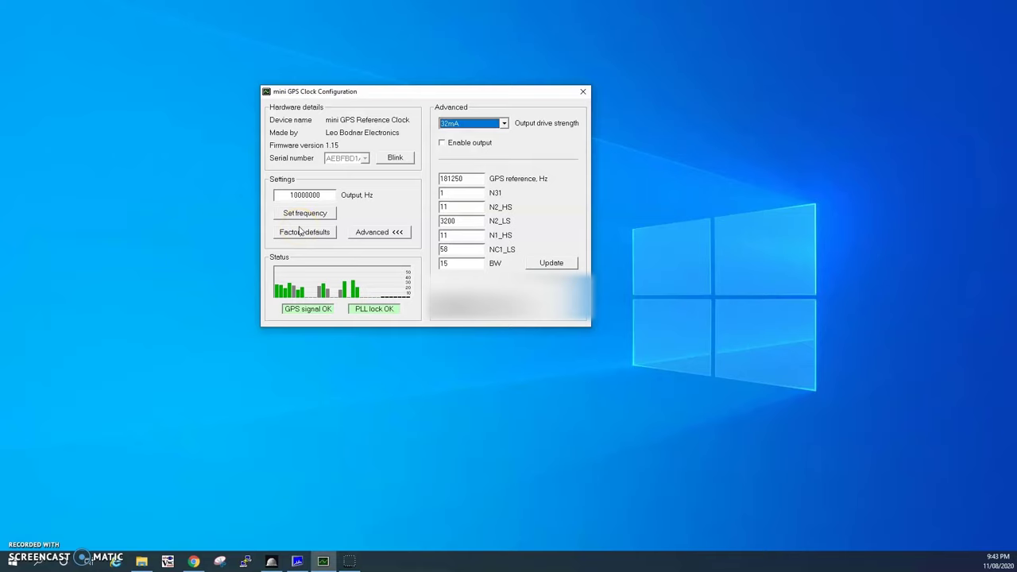
Set the GPS clock's output frequency to 49152000 Hz and apply it
left_click_drag(326, 195, 280, 195)
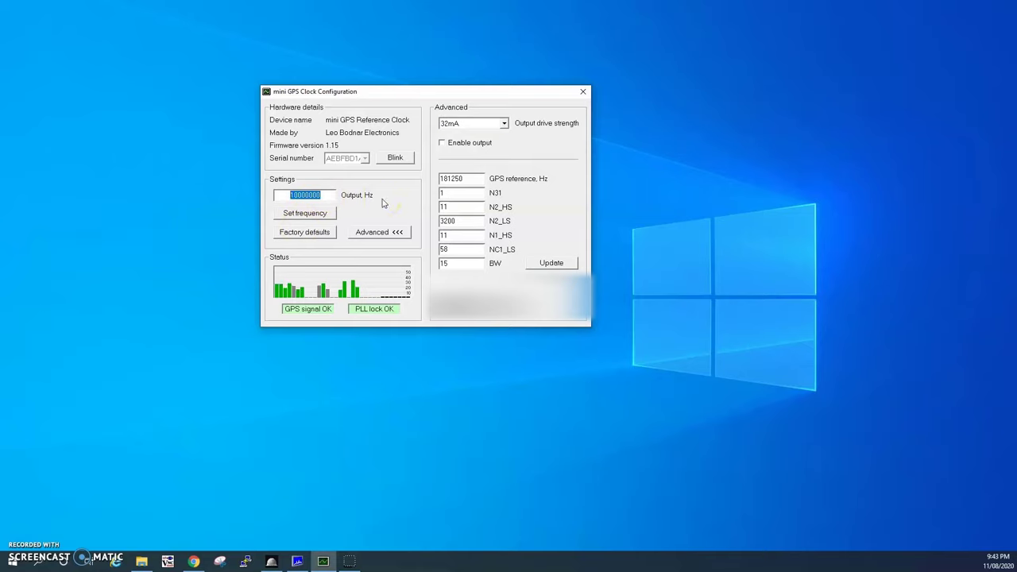
type("49152000")
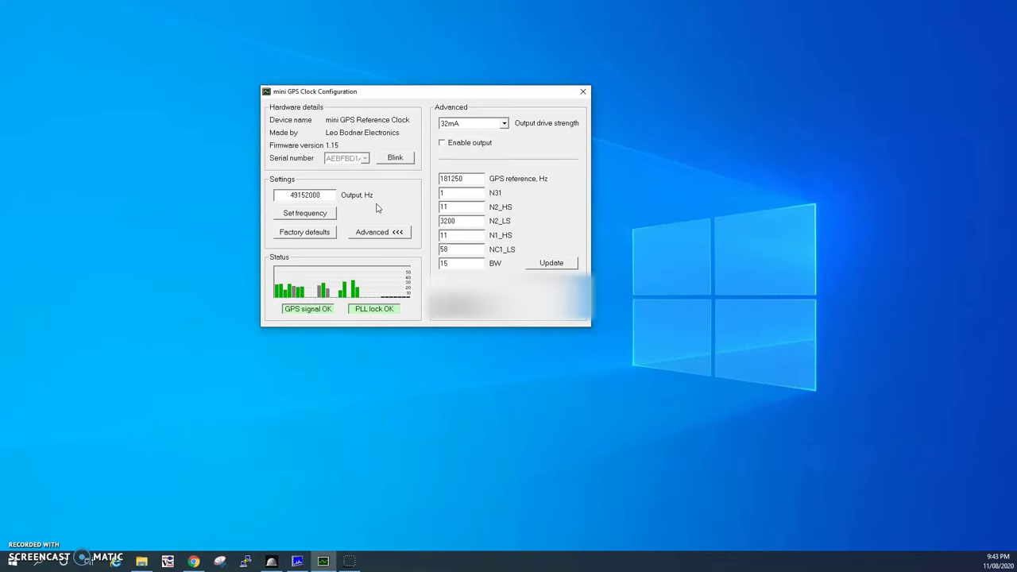
left_click(304, 213)
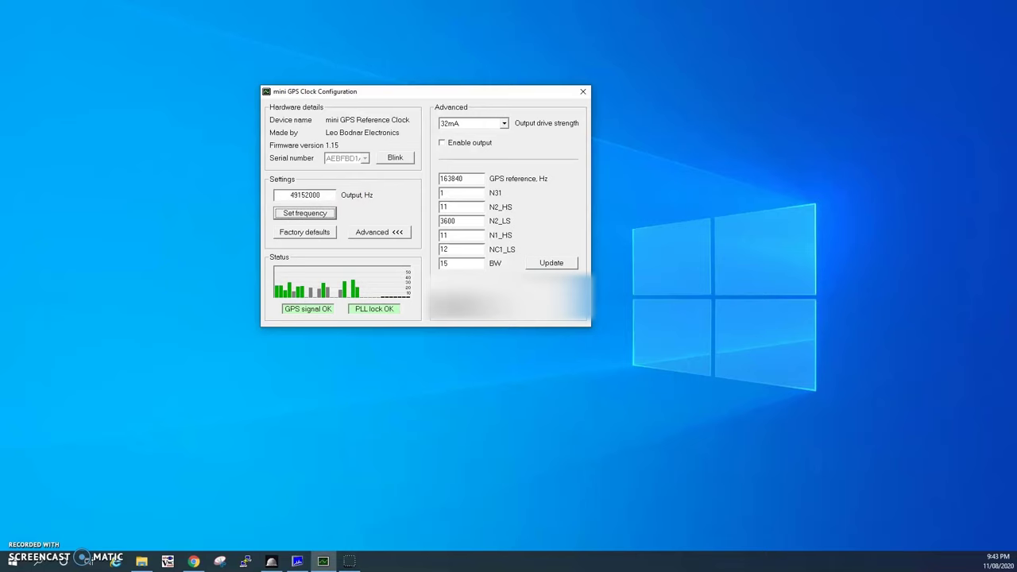
Arrange the mini GPS Clock Configuration, TPI-Link and Spectran windows on the desktop so the clock settings, generator controls and audio spectrum are accessible together
left_click_drag(358, 92, 763, 38)
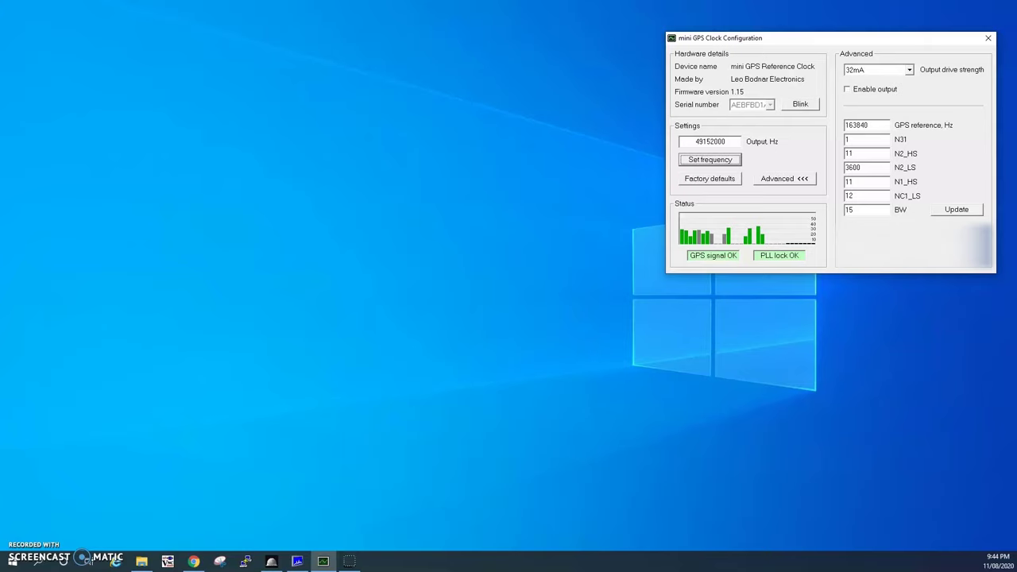
left_click(271, 561)
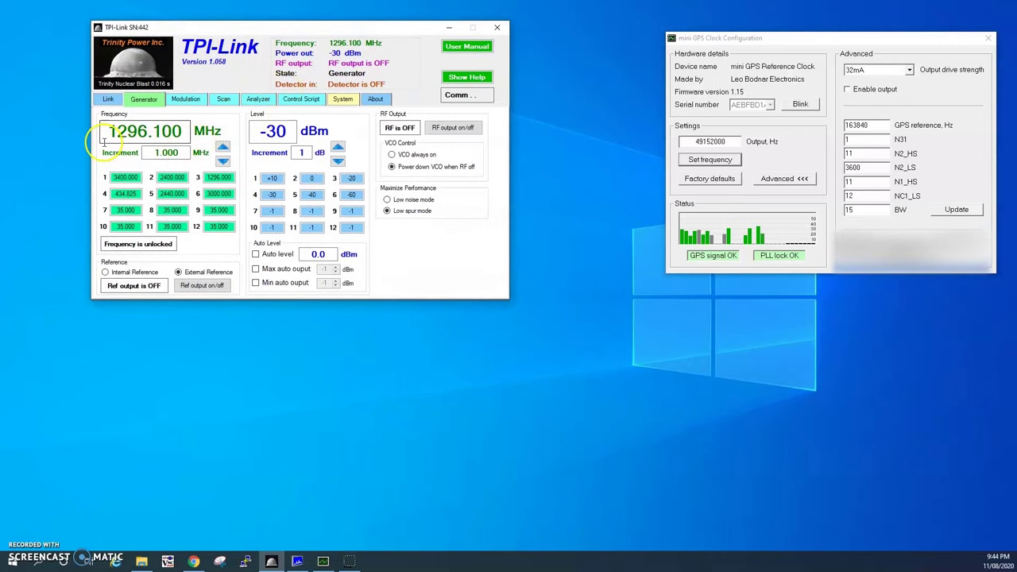
left_click(147, 132)
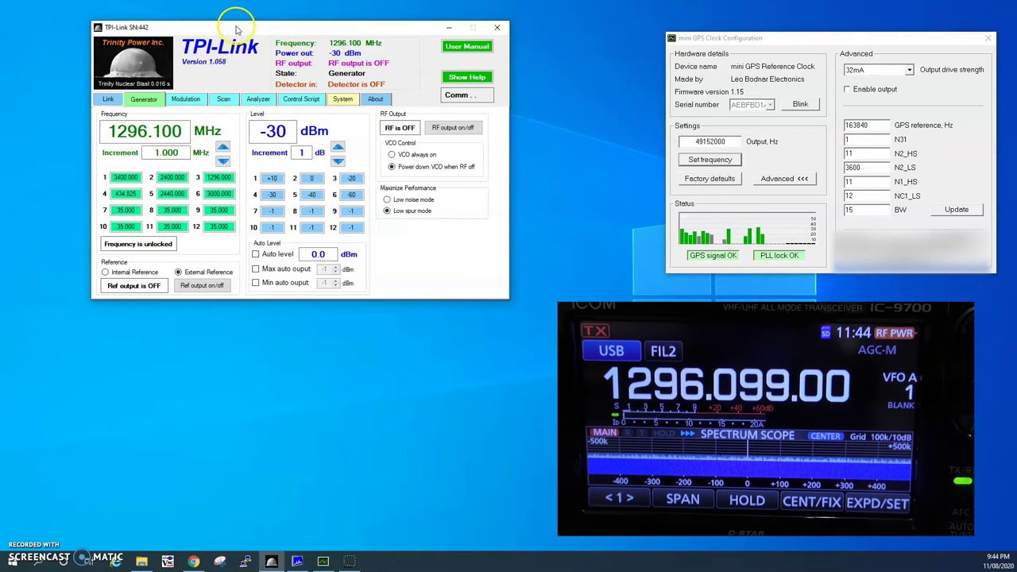
left_click_drag(237, 29, 187, 12)
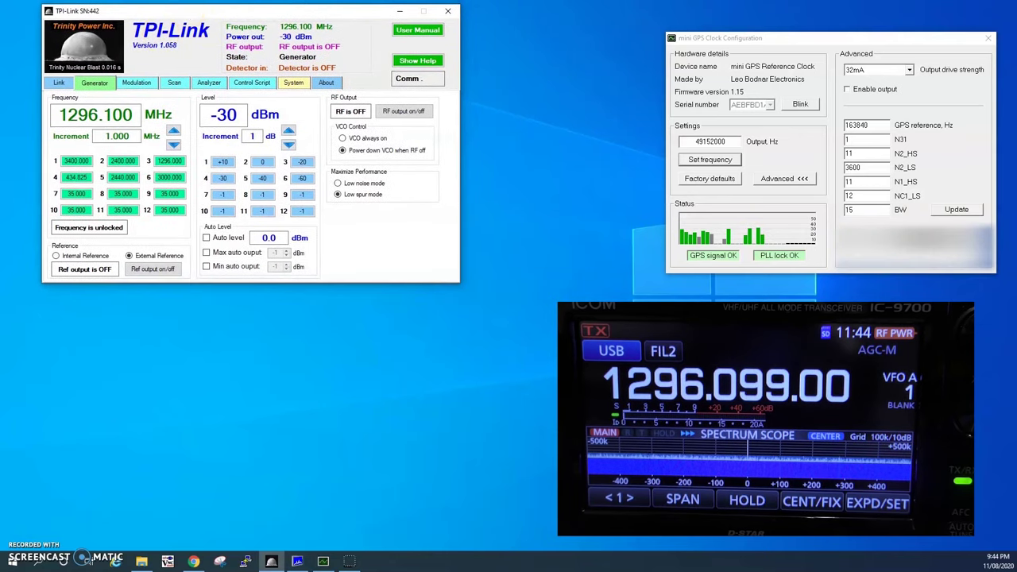
left_click(297, 562)
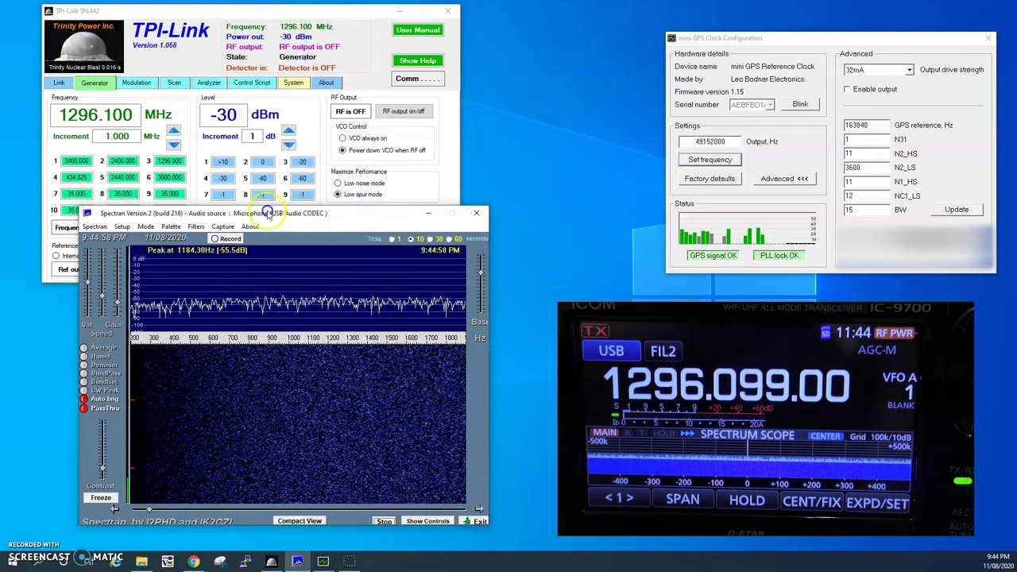
left_click_drag(269, 205, 237, 233)
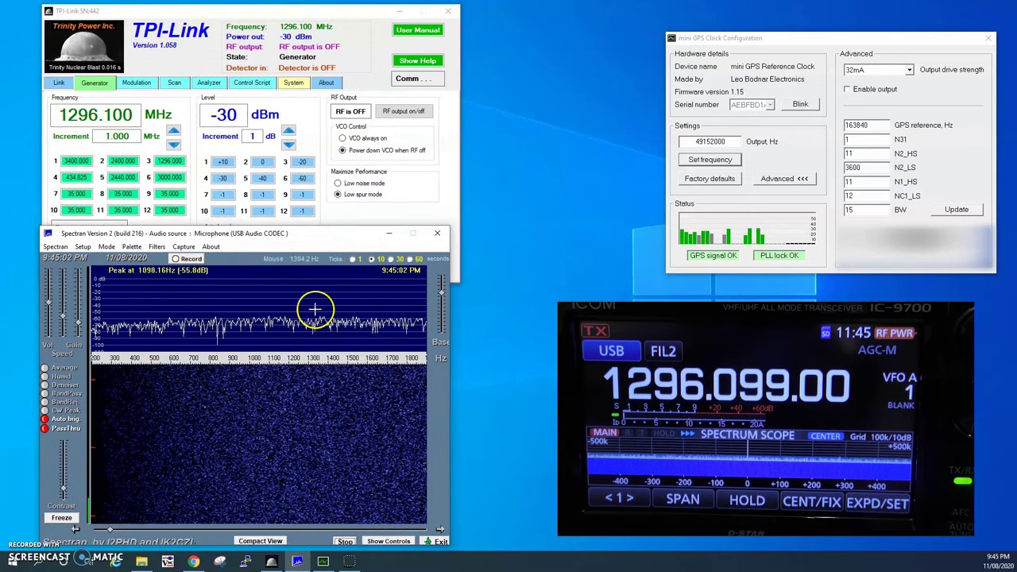
Turn on the TPI-Link generator's RF output at 1296.100 MHz and -30 dBm
left_click(351, 112)
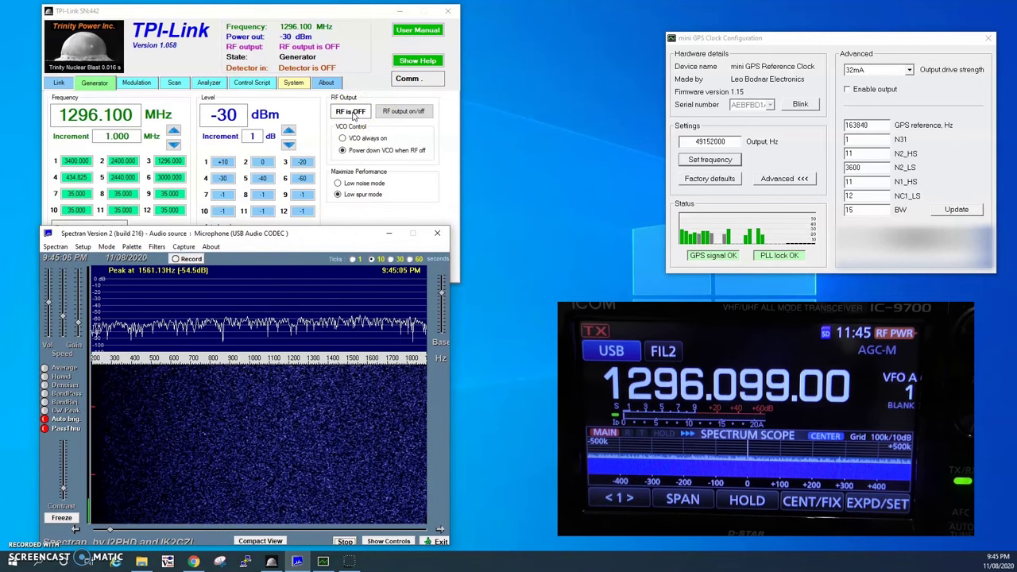
left_click(437, 356)
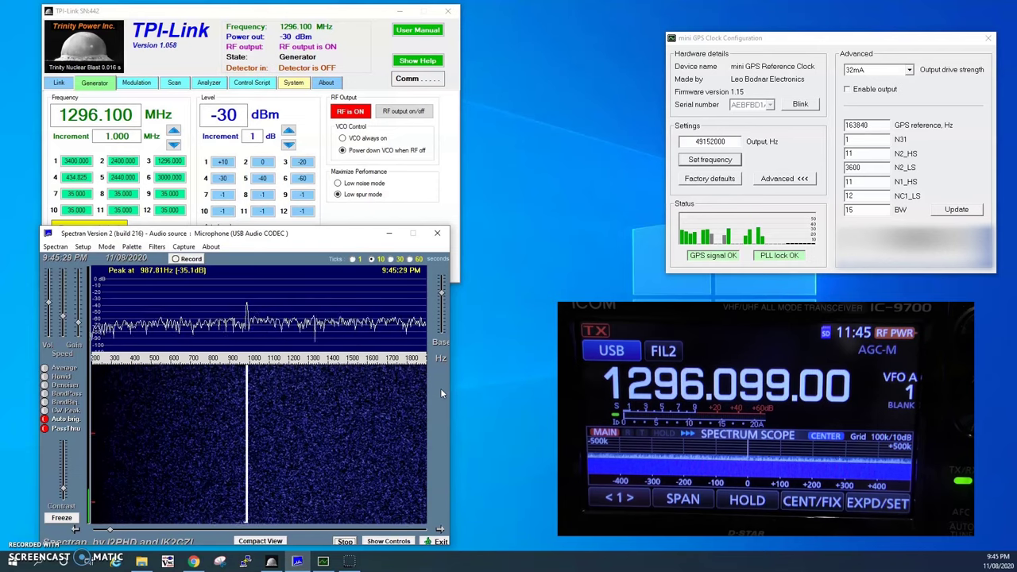
left_click(464, 234)
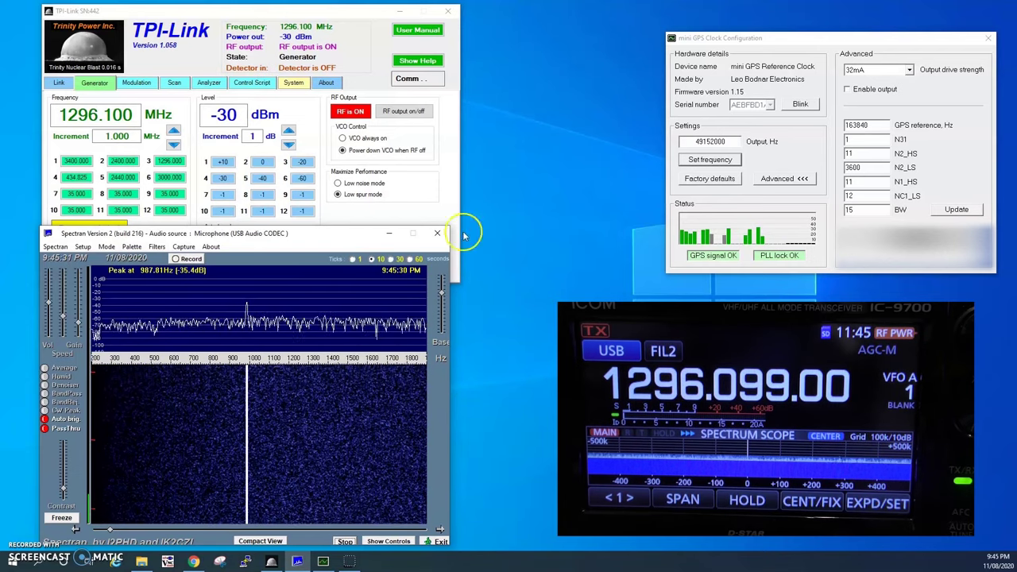
Enable the GPS clock's output to check its effect on the received tone, and disable it again
left_click(848, 91)
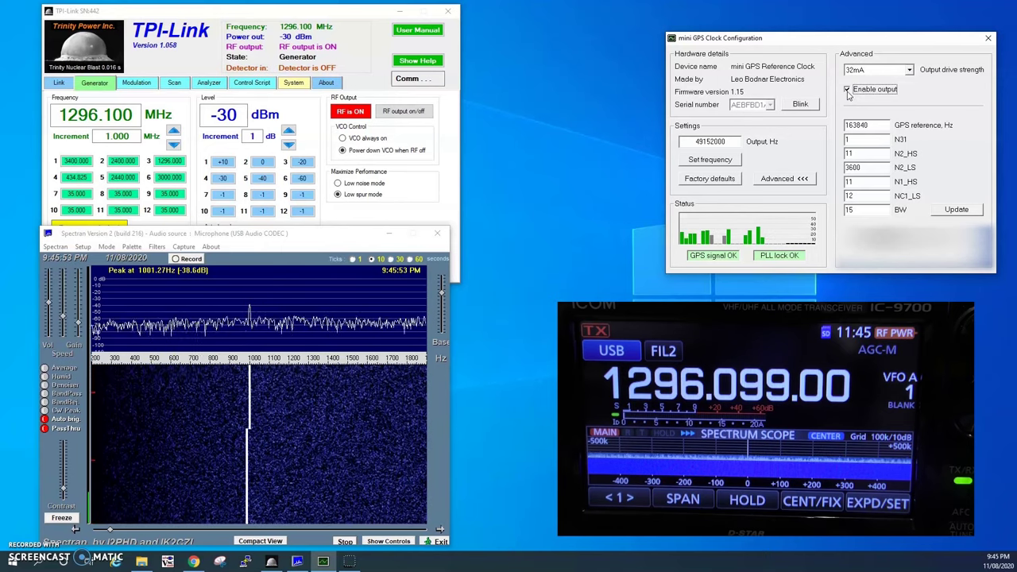
left_click(848, 90)
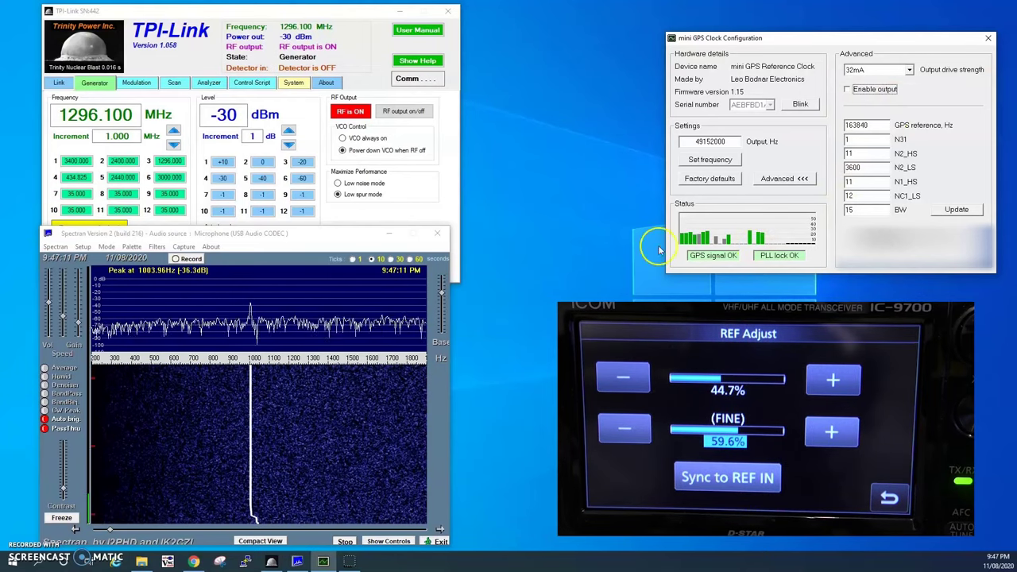
Shift Spectran's frequency range to about 600–2300 Hz and test the received tone by switching the GPS clock's output on and off
left_click(308, 358)
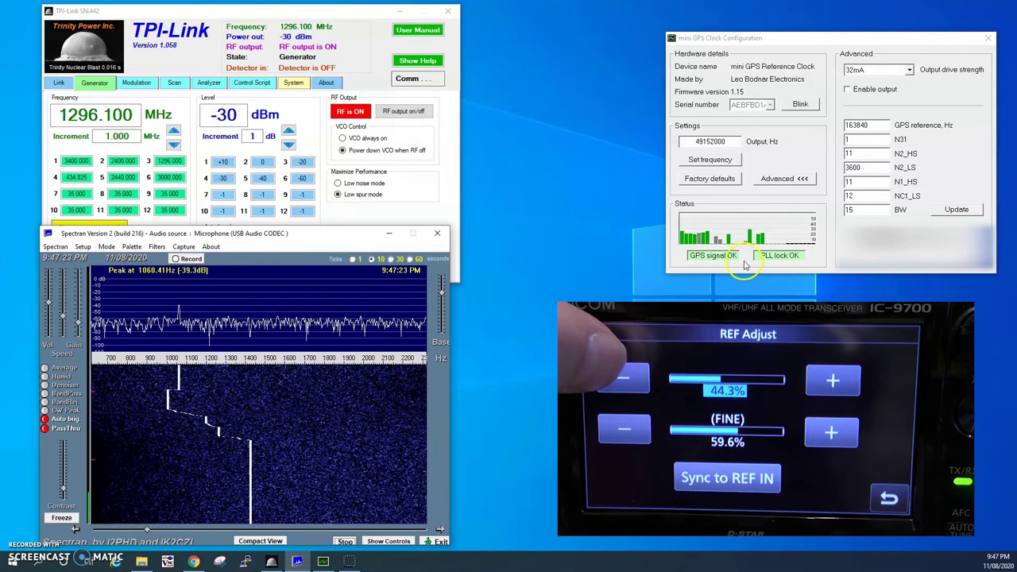
left_click(869, 90)
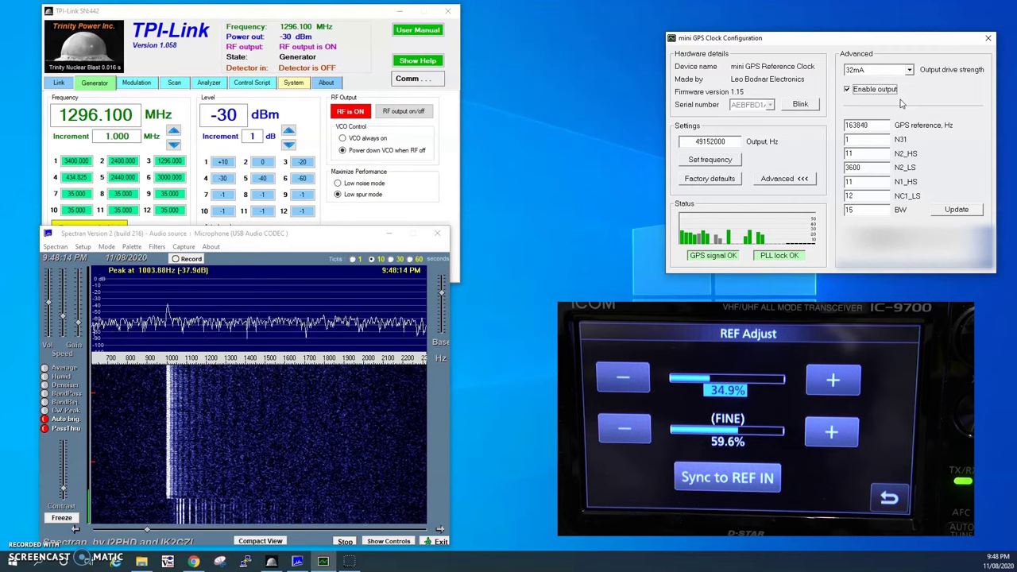
left_click(850, 90)
left_click(850, 90)
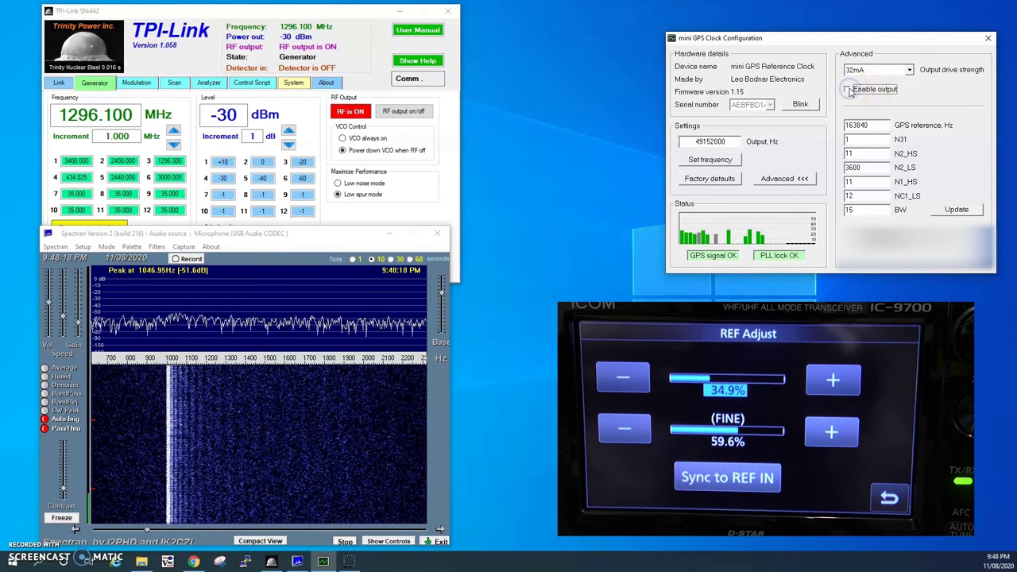
Shift Spectran's frequency range to about 500–2200 Hz to follow the tone and enable the GPS clock's output
left_click(356, 357)
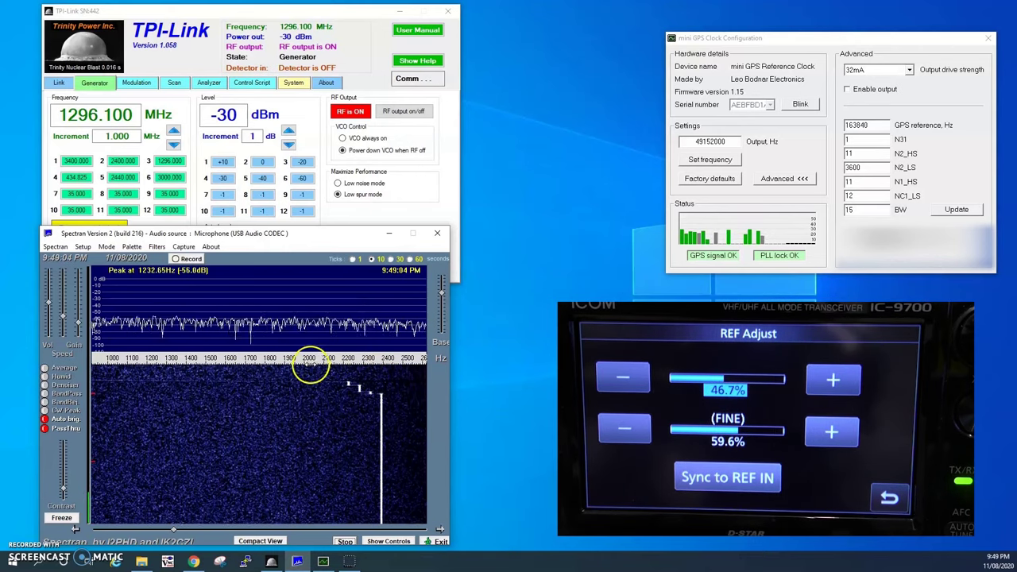
left_click_drag(307, 368, 385, 358)
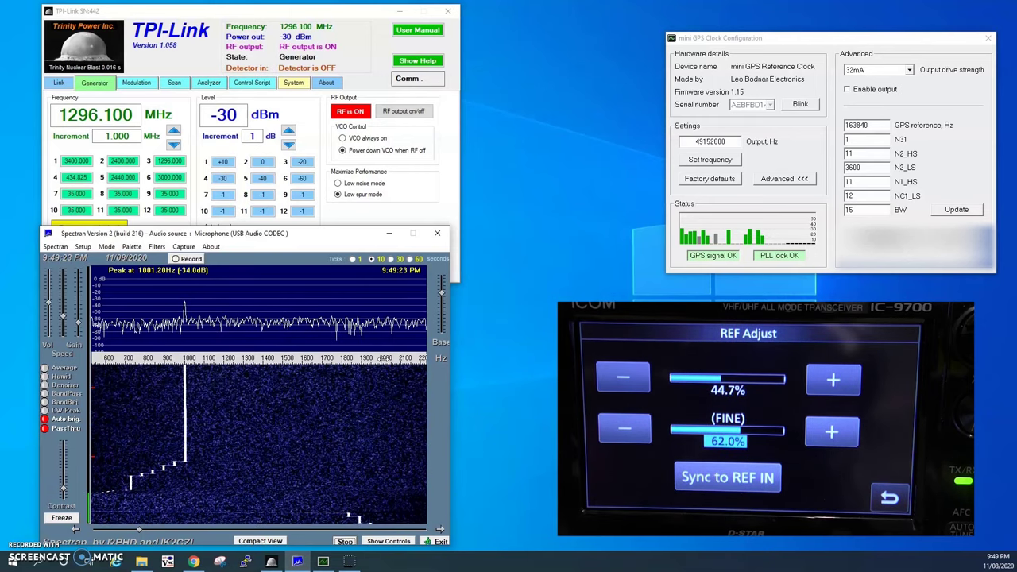
left_click(875, 89)
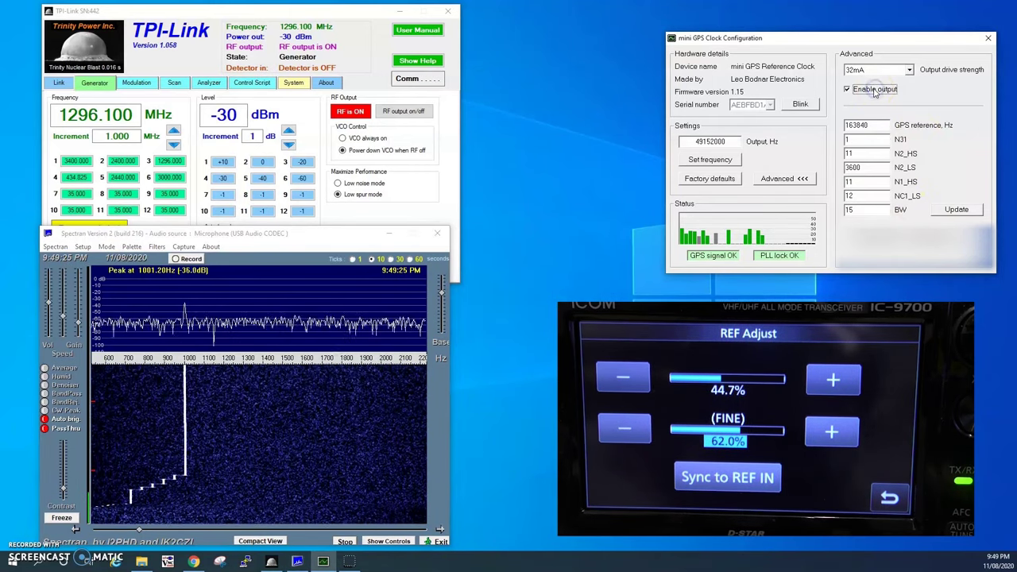